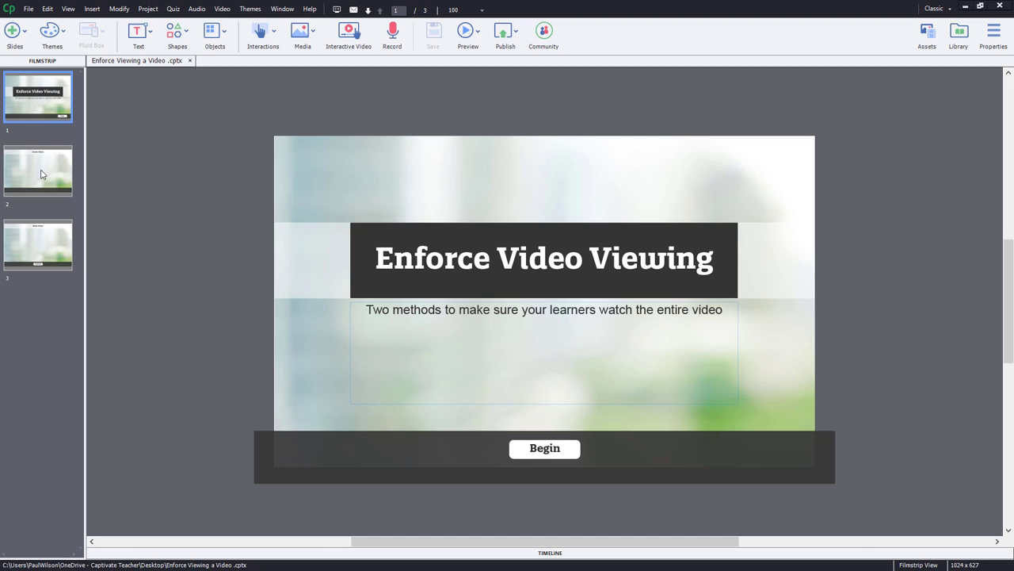
- Drag video.mp4 from the Library onto slide 2 and insert it as an event video
click(40, 171)
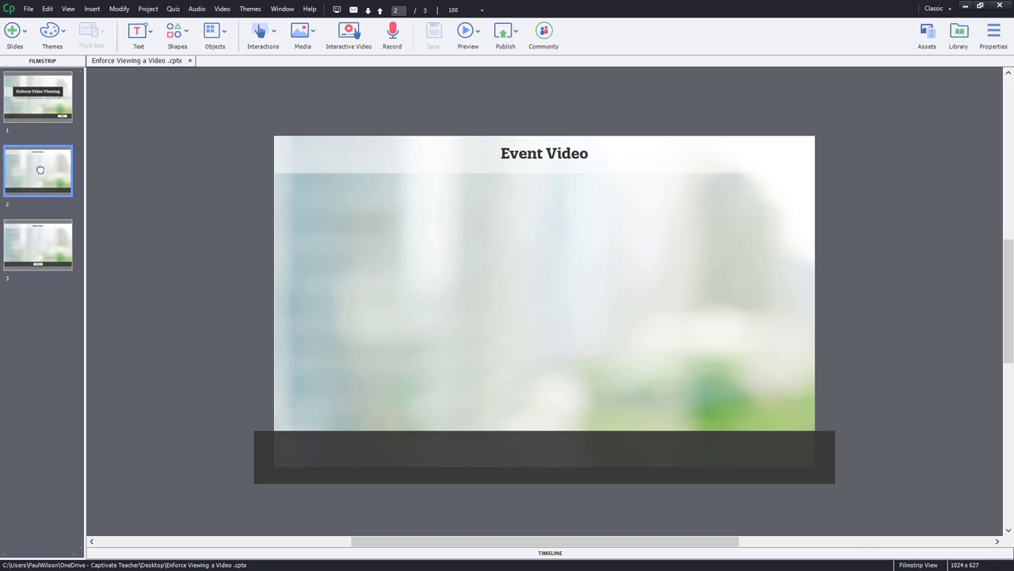
click(960, 33)
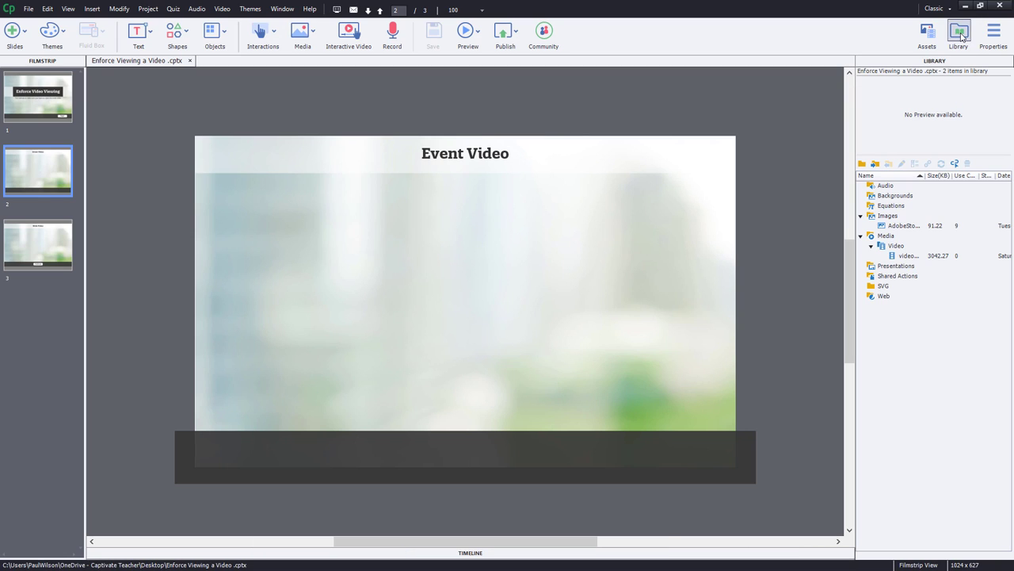
click(910, 258)
drag(919, 259, 792, 265)
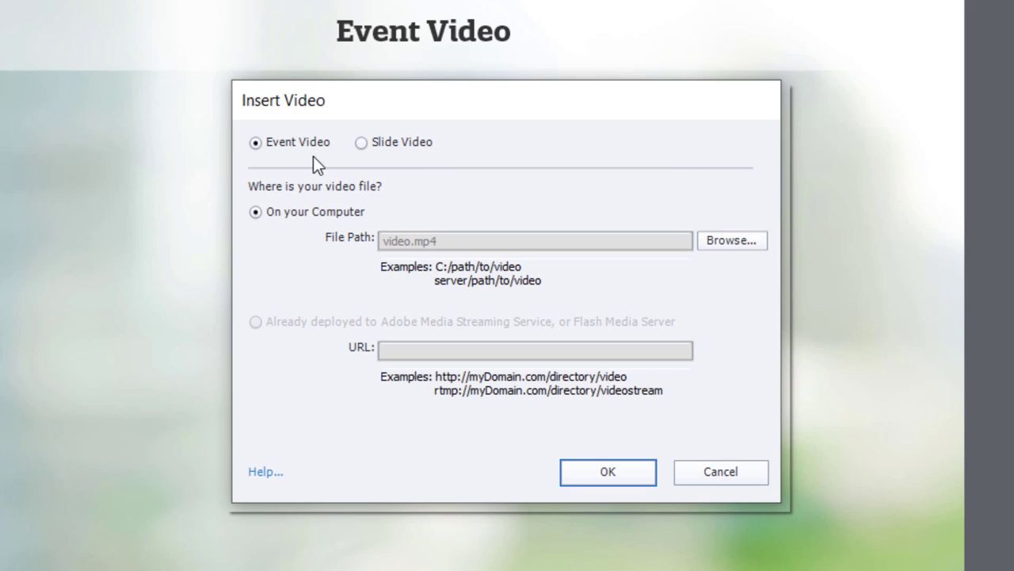
click(605, 476)
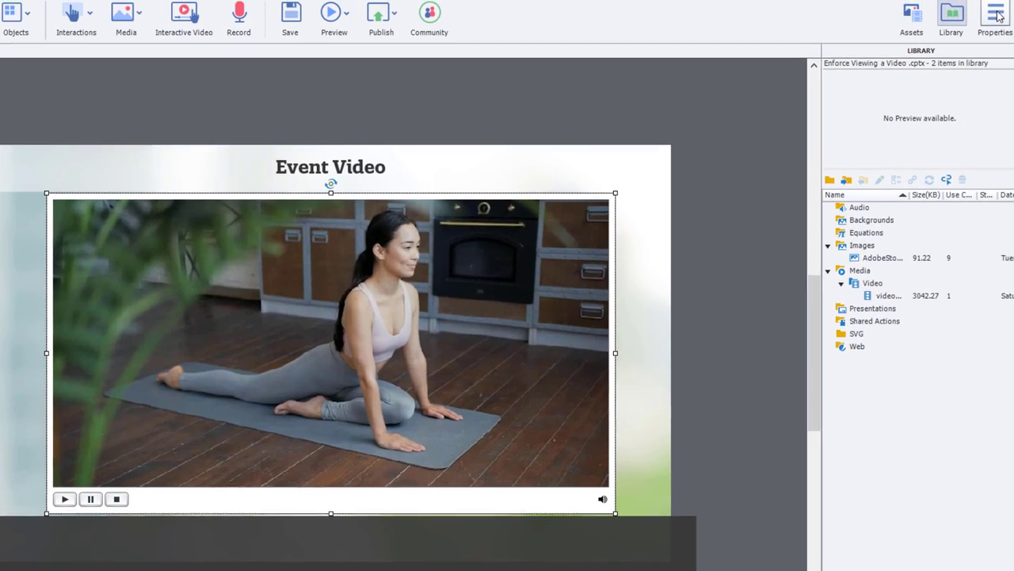
- Set the event video's Skin to None in Properties and expand the Timeline panel
click(989, 17)
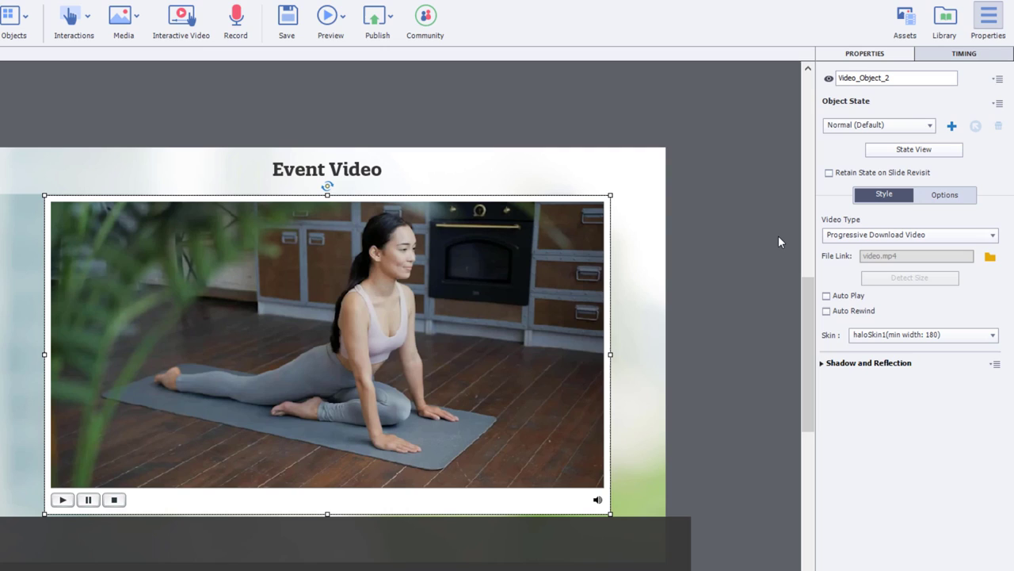
click(878, 335)
click(876, 350)
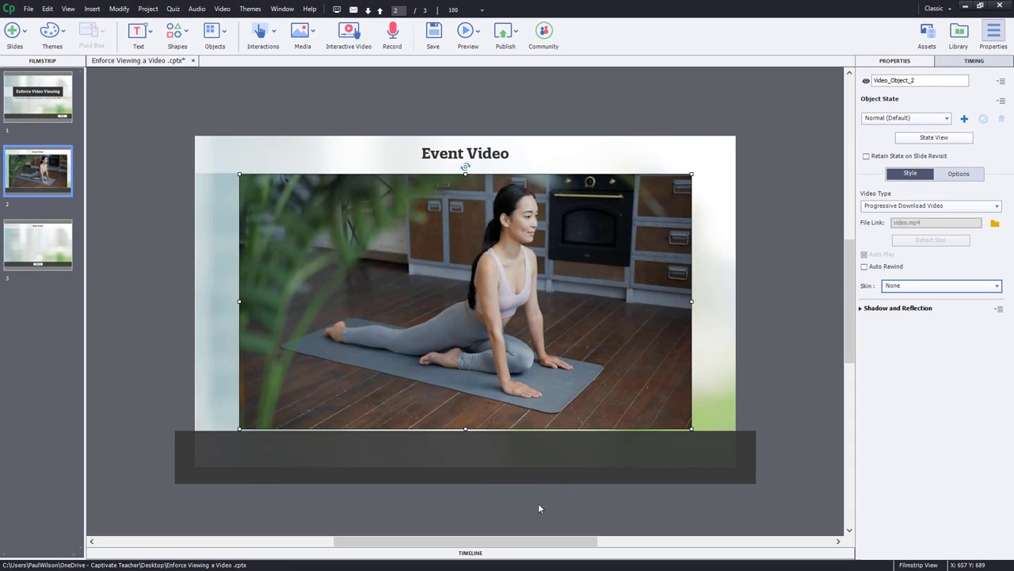
click(485, 550)
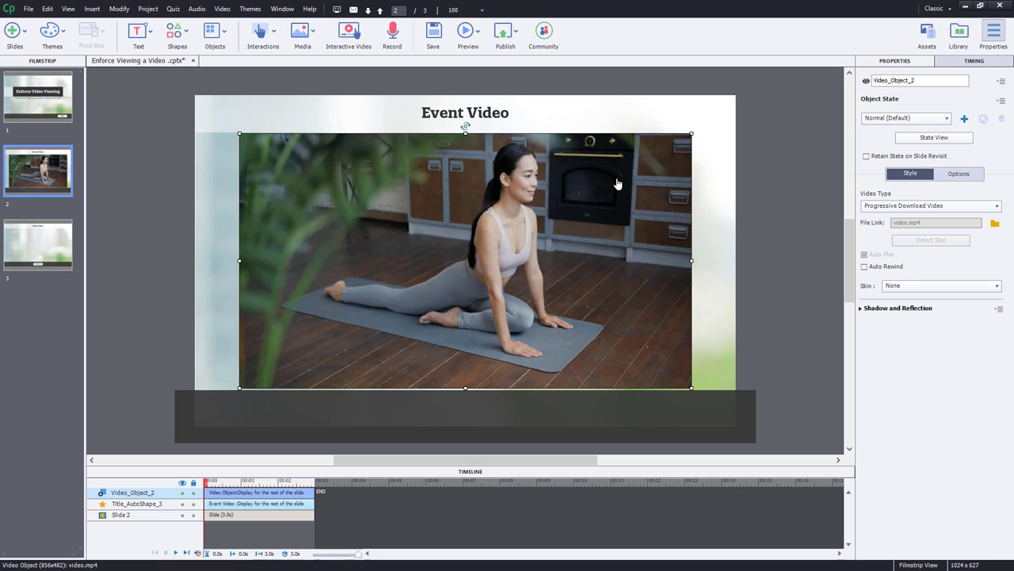
click(149, 9)
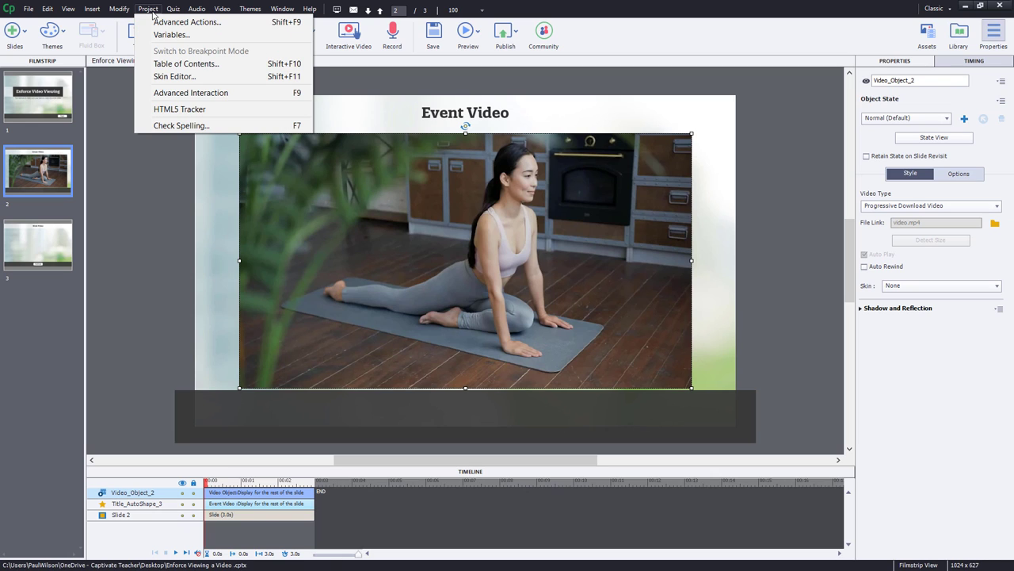
click(175, 76)
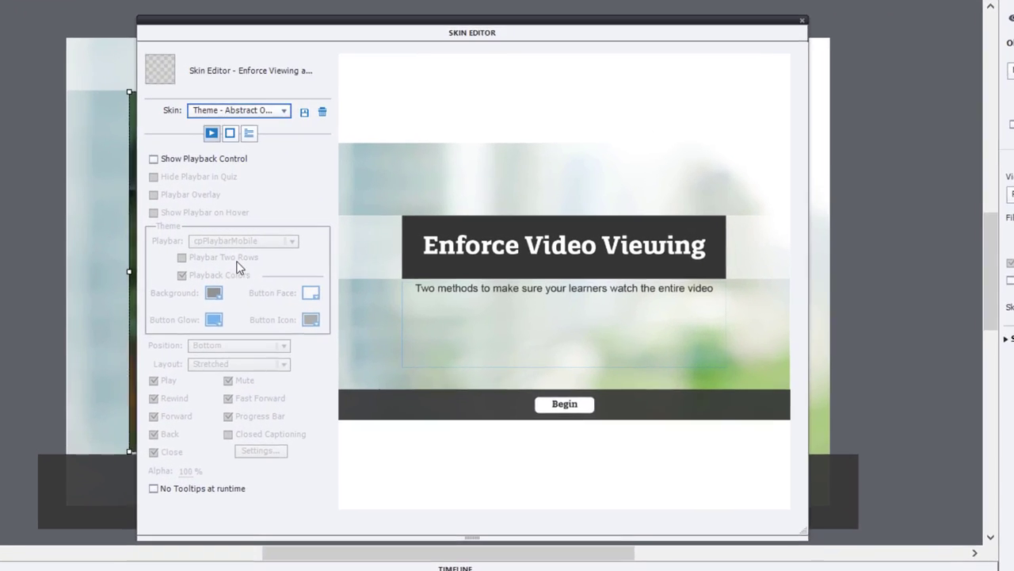
click(153, 159)
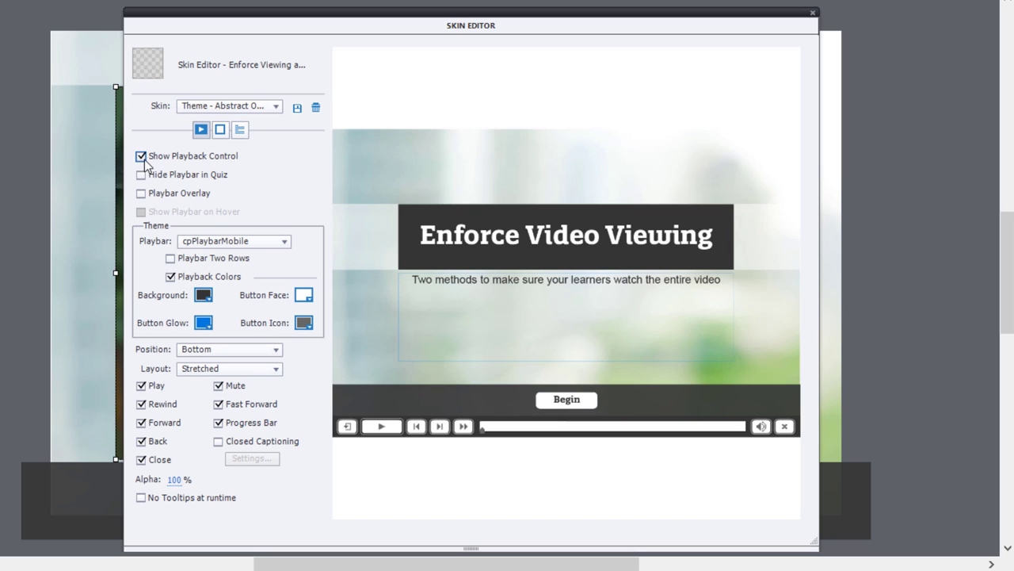
click(143, 157)
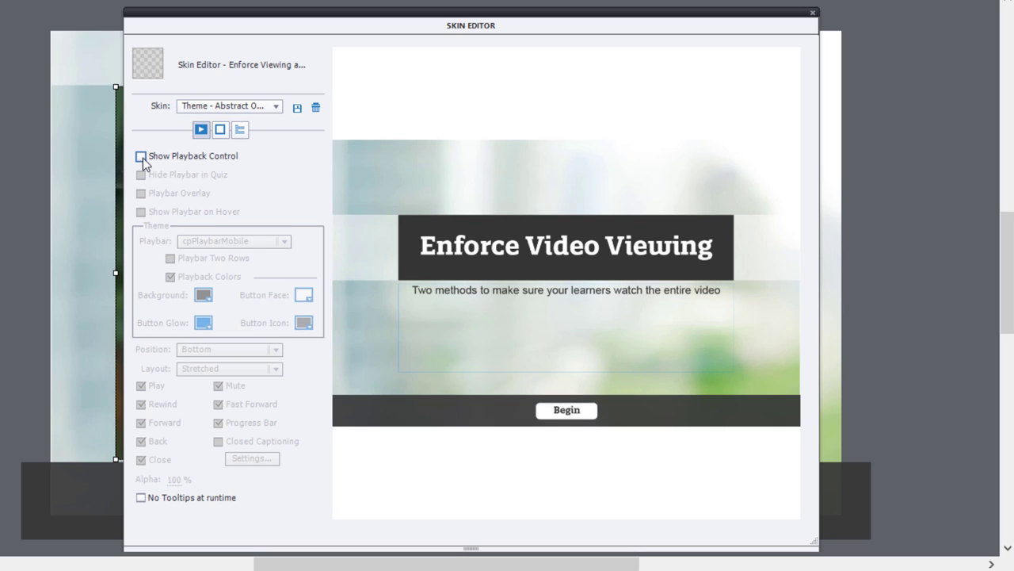
click(812, 16)
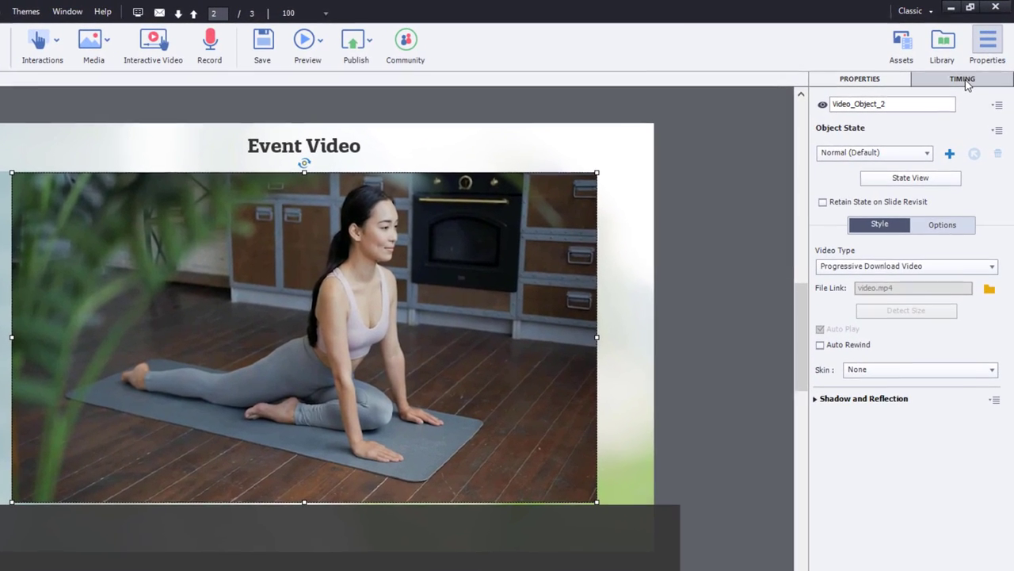
- Turn on Pause slide till end of video in Timing, then select slide 3
click(964, 81)
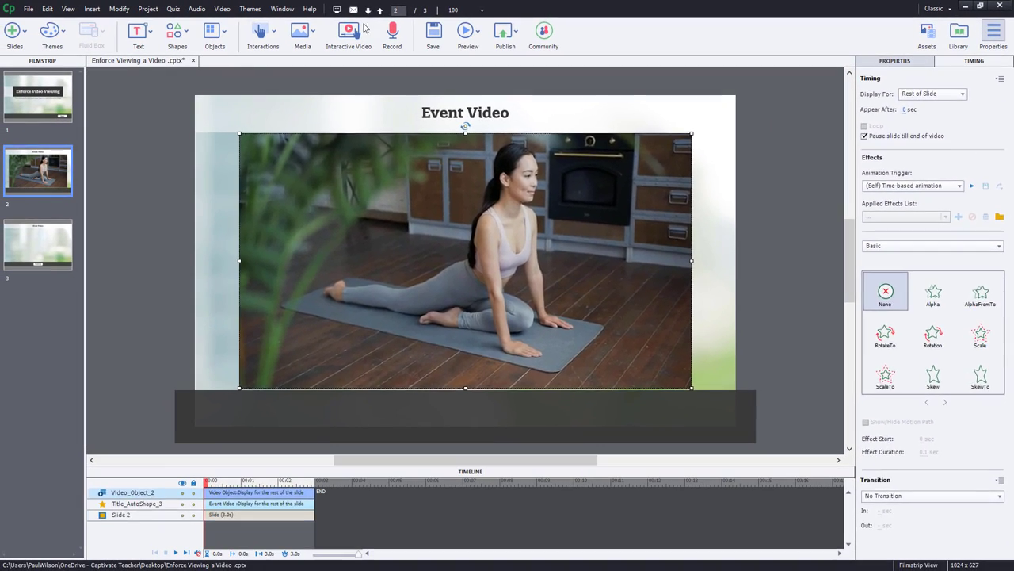
click(49, 244)
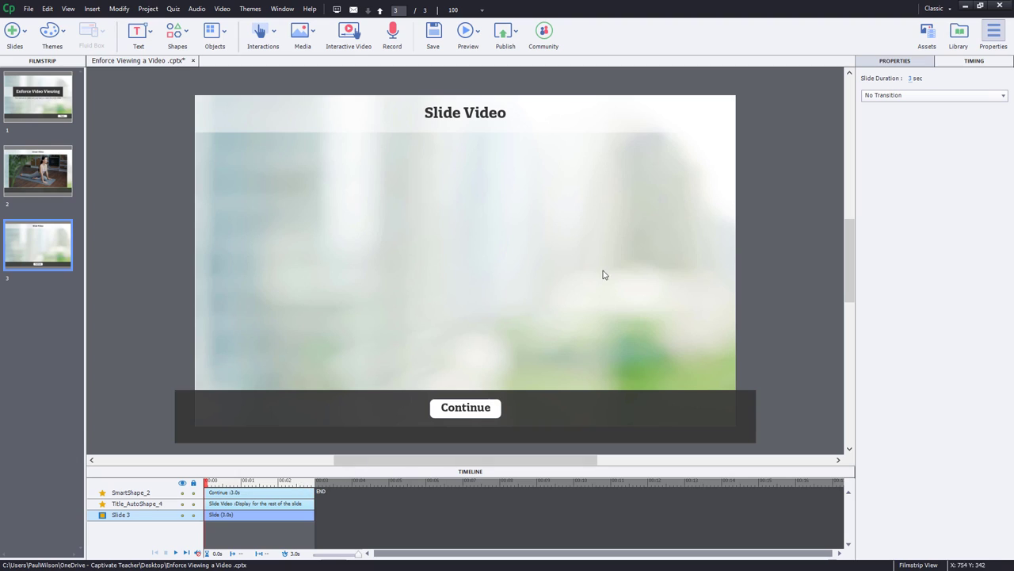
- Insert video.mp4 on slide 3 as a slide video, lengthening the slide to 17.3 s
click(959, 35)
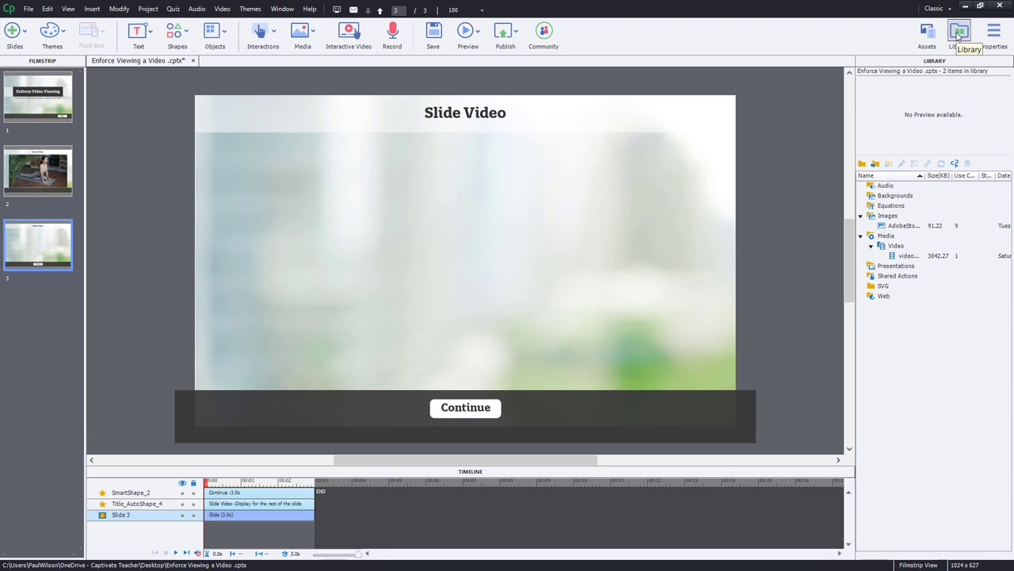
drag(906, 257, 789, 235)
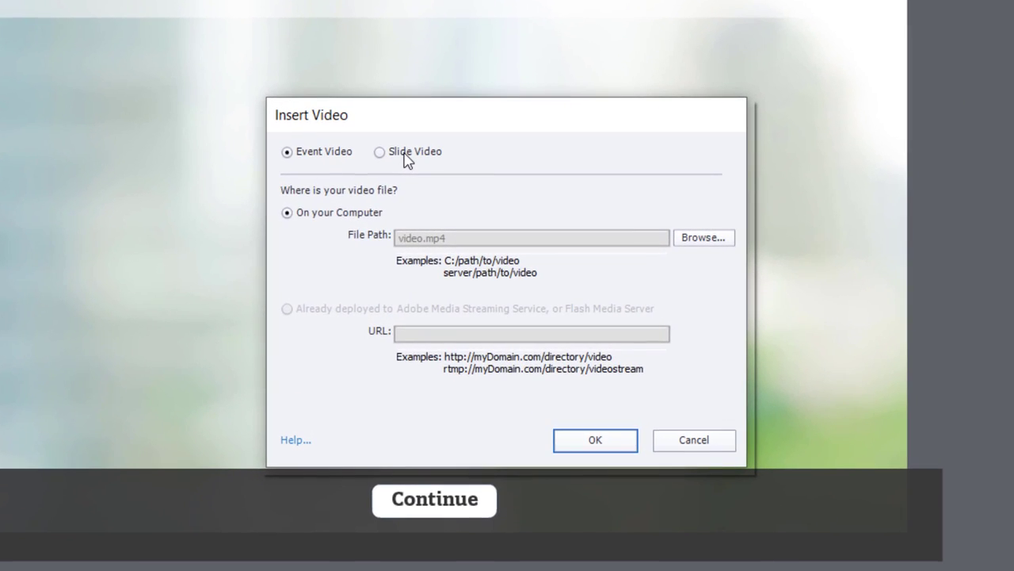
click(449, 211)
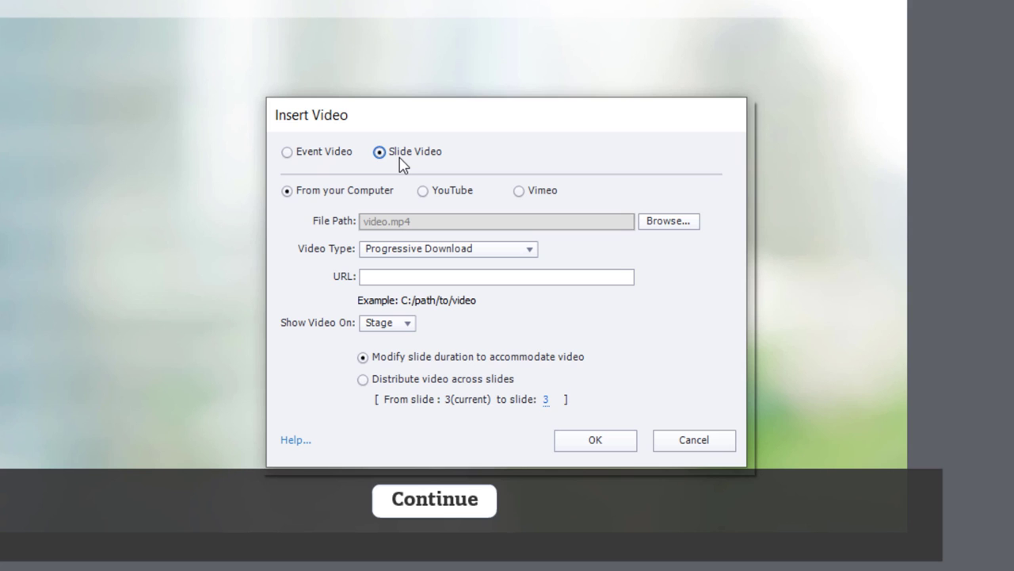
click(596, 440)
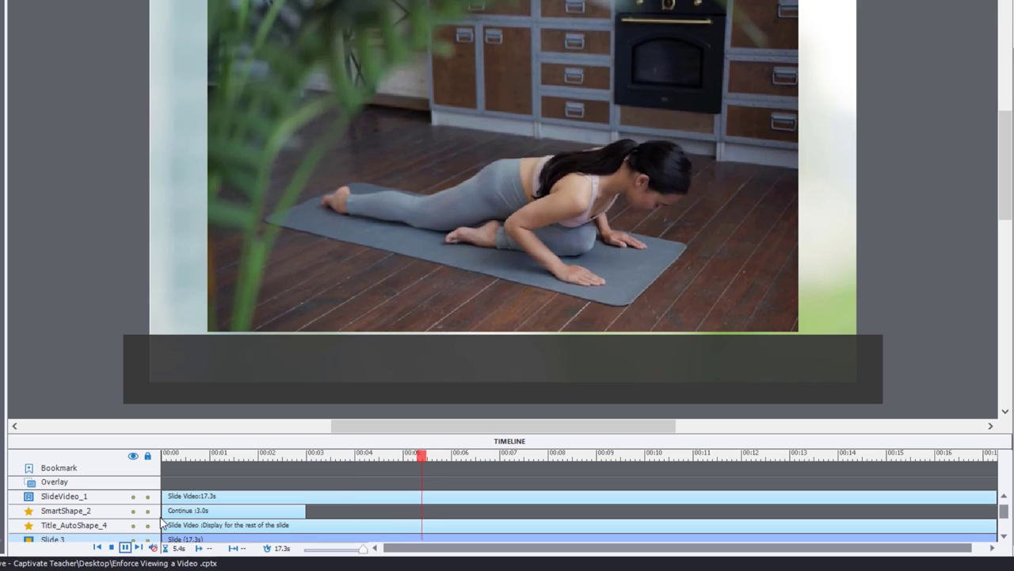
- Stop playback and enable Use as Button on the Continue shape, SmartShape_2
click(112, 548)
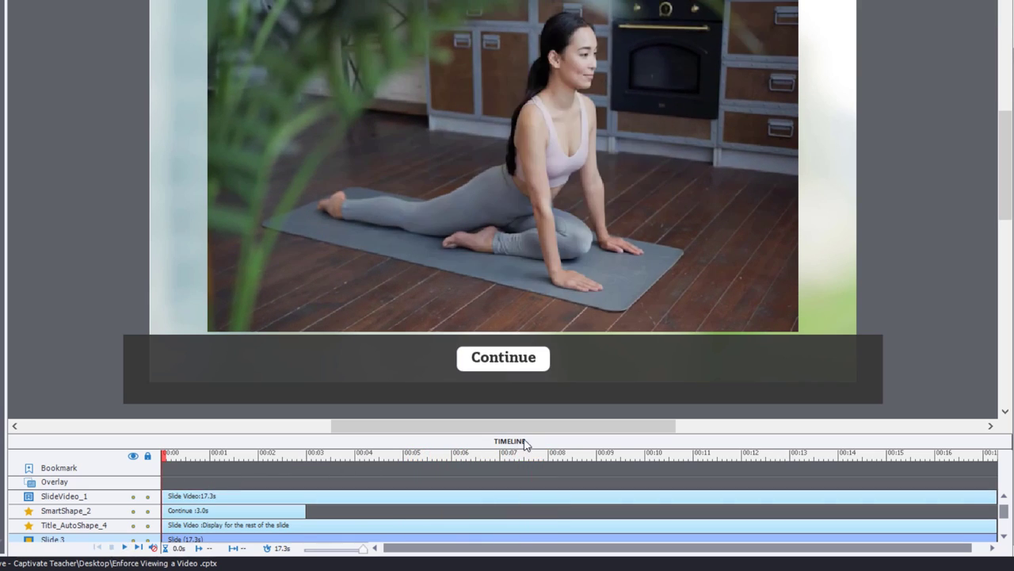
drag(523, 432, 521, 354)
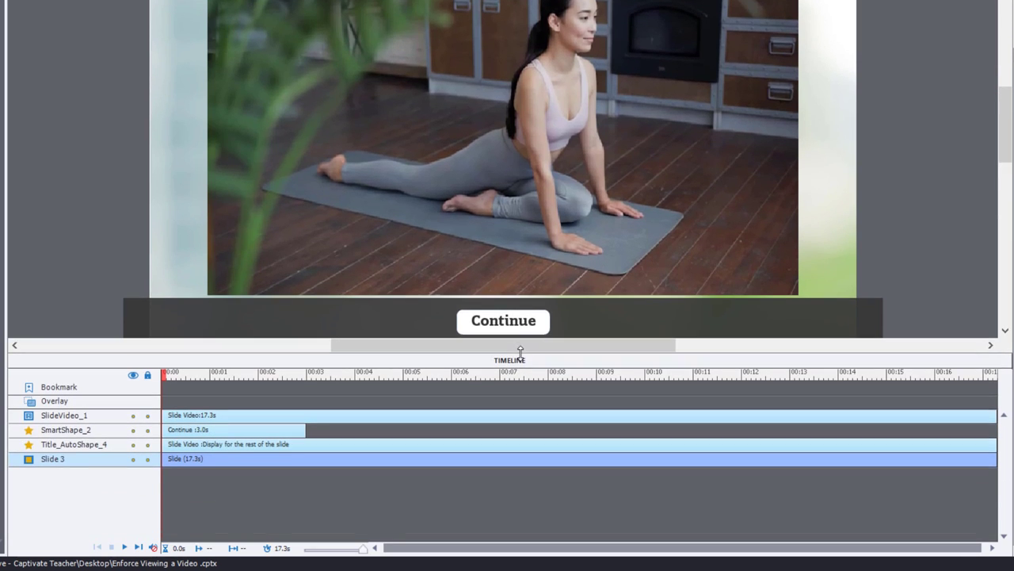
click(279, 429)
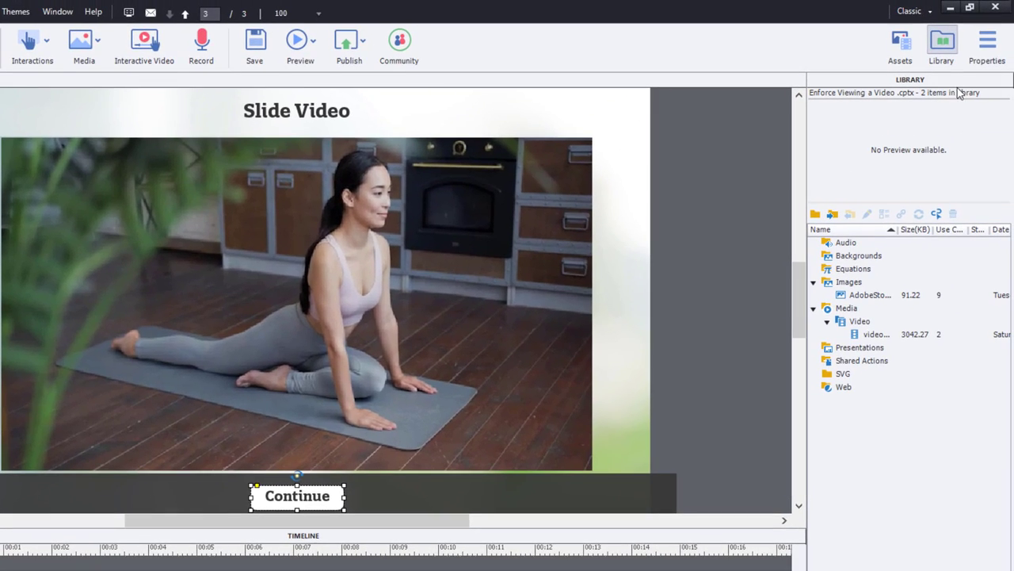
click(988, 45)
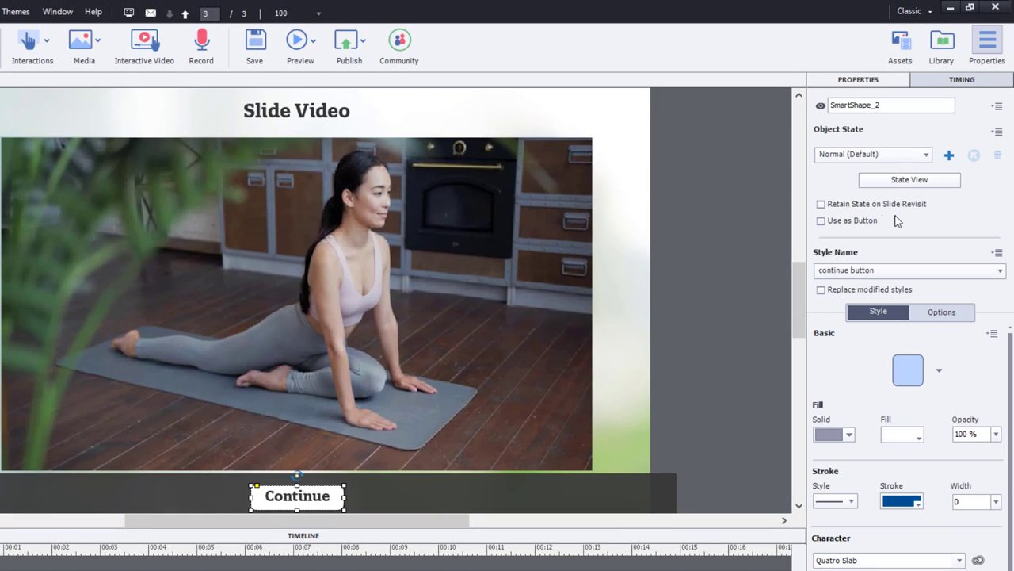
click(832, 224)
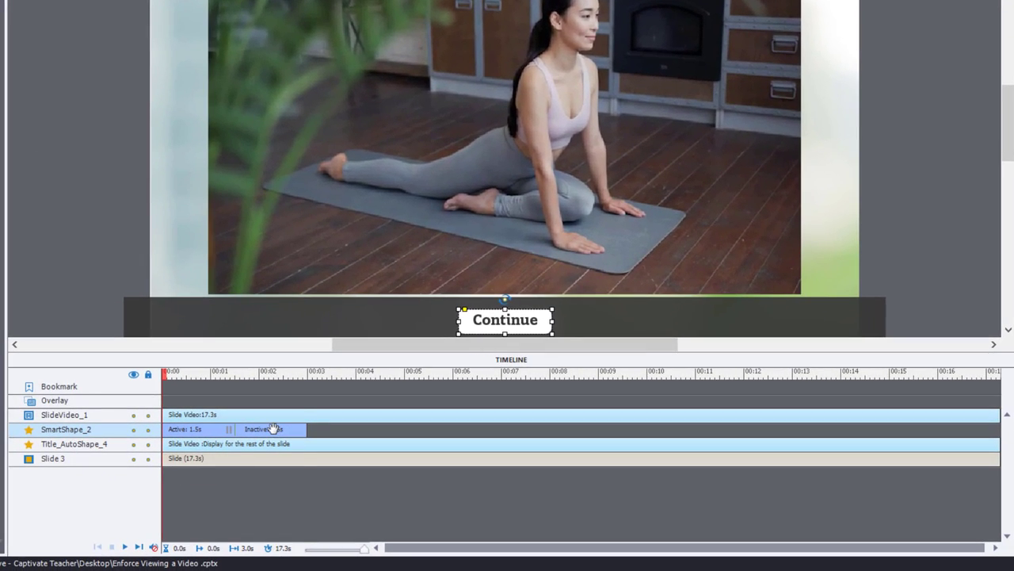
- Move the Continue button's timeline bar to start at 17.2 s, after SlideVideo_1 ends
drag(273, 429, 934, 421)
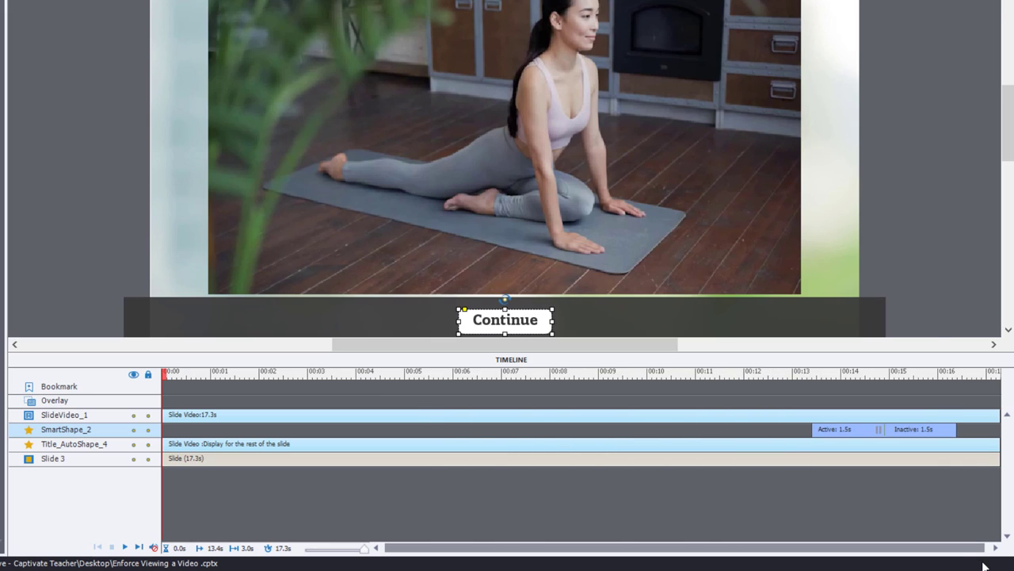
drag(986, 555, 988, 556)
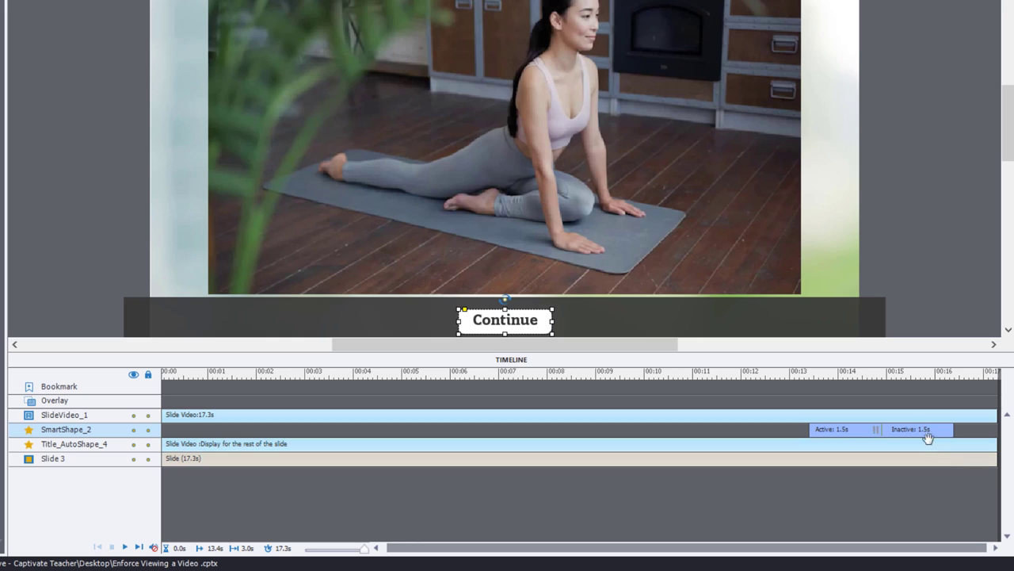
mouse_move(919, 425)
mouse_down()
mouse_move(993, 429)
mouse_move(932, 428)
mouse_up()
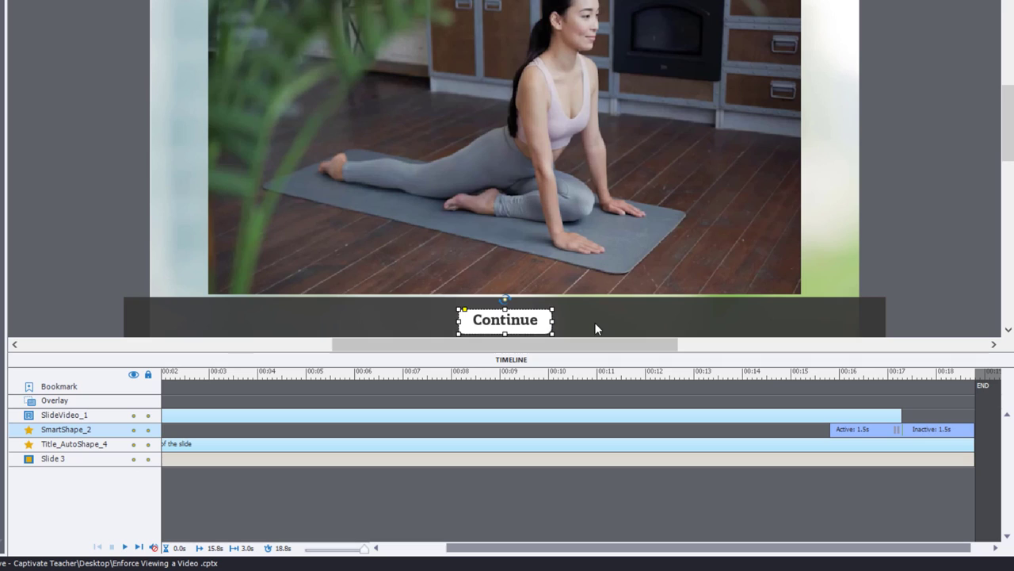
drag(846, 429, 917, 429)
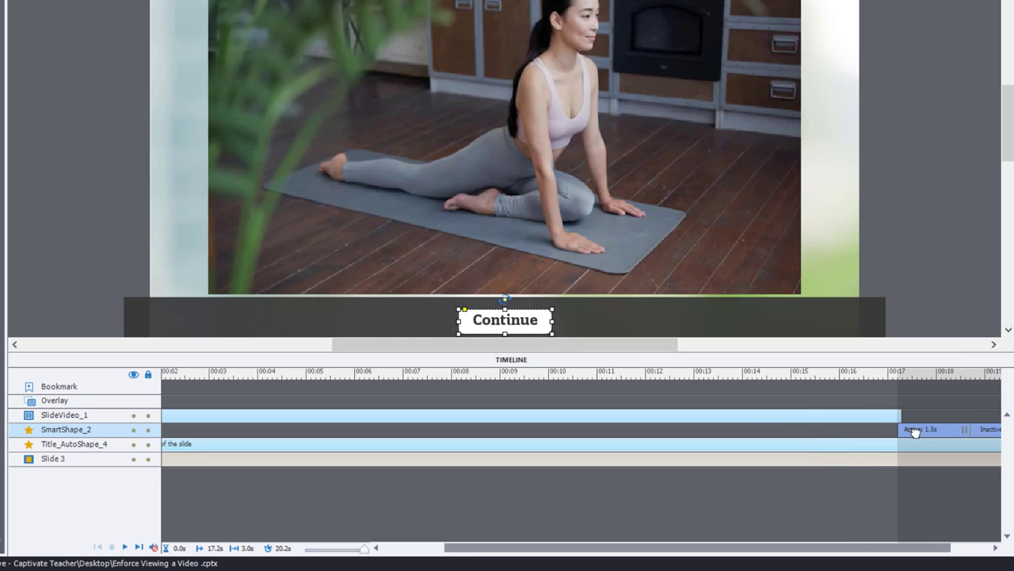
click(976, 549)
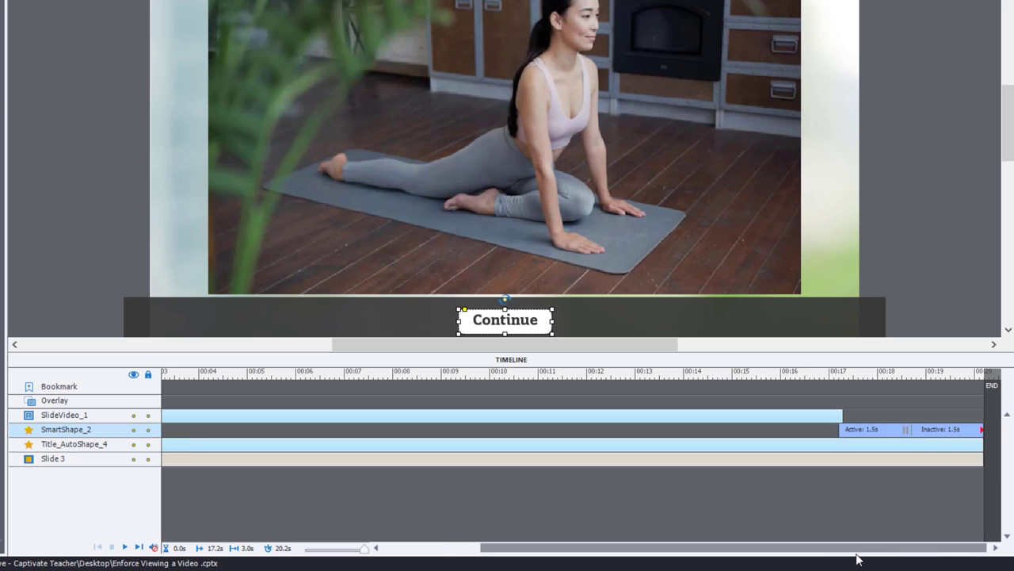